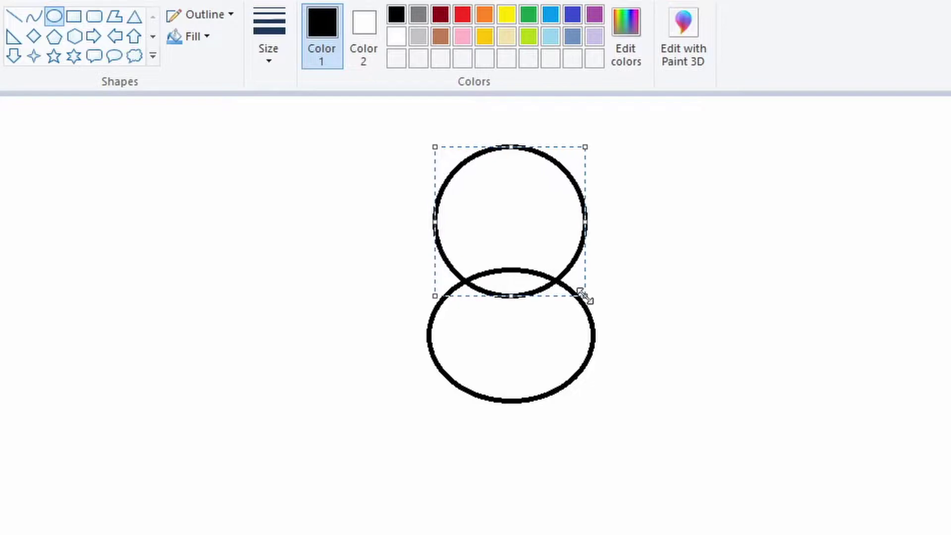
# Step: Nudge the upper circle and reduce its height slightly to form a head overlapping the body oval
pyautogui.moveTo(521, 246); pyautogui.dragTo(525, 252)
pyautogui.moveTo(516, 299); pyautogui.dragTo(514, 293)
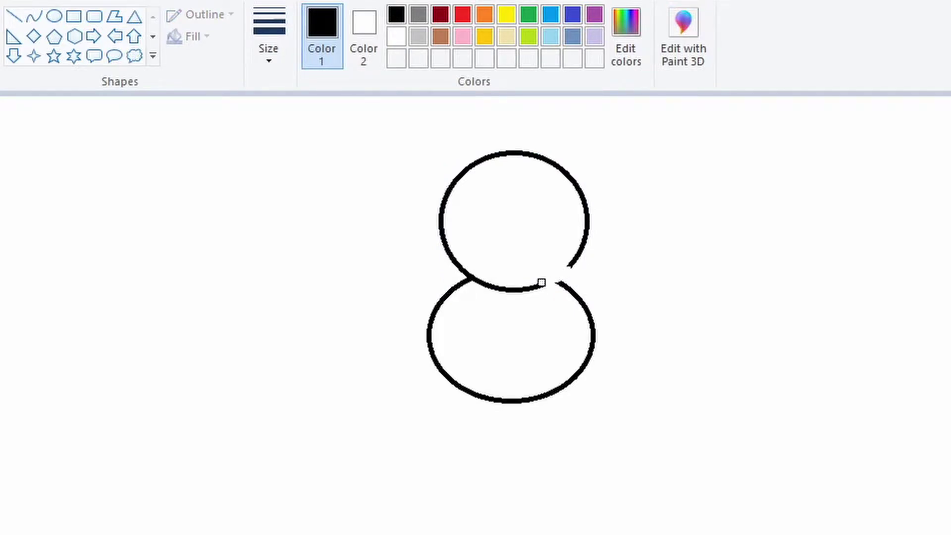
# Step: Erase the overlapping lines between head and body, and redraw the head's lower-right edge with black curves meeting in a point
pyautogui.click(35, 17)
pyautogui.moveTo(587, 234); pyautogui.dragTo(589, 265)
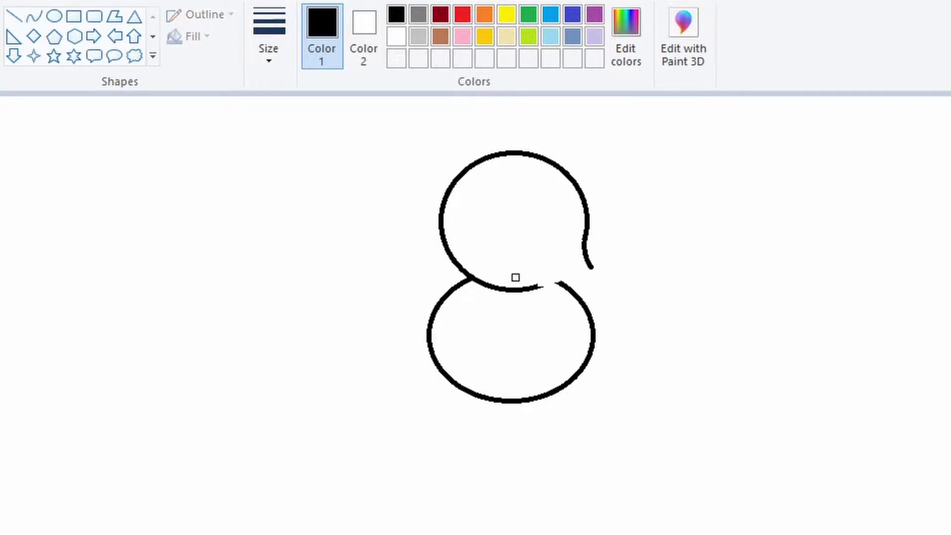
pyautogui.moveTo(537, 284); pyautogui.dragTo(540, 291)
pyautogui.click(34, 16)
pyautogui.moveTo(590, 268); pyautogui.dragTo(518, 289)
pyautogui.moveTo(579, 274)
pyautogui.mouseDown()
pyautogui.moveTo(601, 276)
pyautogui.moveTo(542, 291)
pyautogui.moveTo(586, 276)
pyautogui.moveTo(565, 286)
pyautogui.mouseUp()
# Step: Draw a rounded ear on the head's upper right with a small upright oval inside it, clearing the head line crossing it
pyautogui.moveTo(533, 169); pyautogui.dragTo(557, 111)
pyautogui.moveTo(580, 142)
pyautogui.mouseDown()
pyautogui.moveTo(591, 187)
pyautogui.moveTo(561, 193)
pyautogui.moveTo(581, 189)
pyautogui.moveTo(591, 150)
pyautogui.moveTo(581, 150)
pyautogui.moveTo(597, 170)
pyautogui.moveTo(587, 176)
pyautogui.moveTo(586, 165)
pyautogui.mouseUp()
pyautogui.moveTo(542, 189)
pyautogui.mouseDown()
pyautogui.moveTo(578, 187)
pyautogui.moveTo(565, 205)
pyautogui.moveTo(573, 216)
pyautogui.moveTo(561, 225)
pyautogui.moveTo(568, 207)
pyautogui.mouseUp()
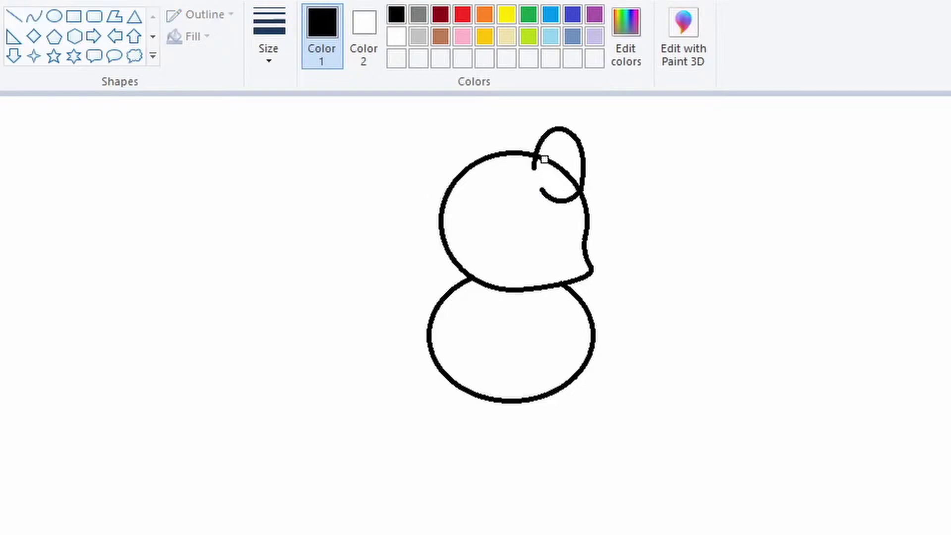
pyautogui.moveTo(544, 159); pyautogui.dragTo(571, 177)
pyautogui.moveTo(550, 149); pyautogui.dragTo(564, 183)
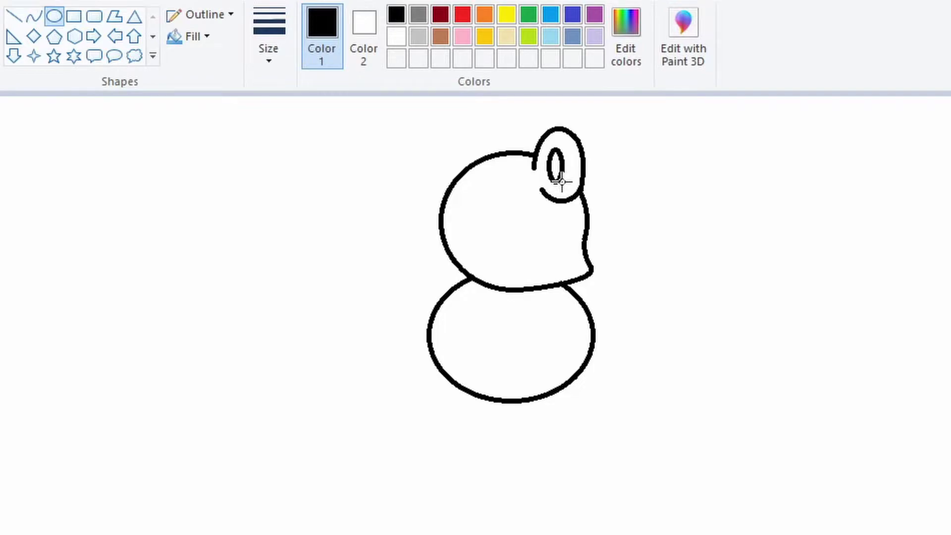
# Step: Draw a second rounded ear on the head's upper left with a small tilted oval inside it
pyautogui.click(33, 16)
pyautogui.moveTo(490, 155); pyautogui.dragTo(485, 110)
pyautogui.click(79, 103)
pyautogui.moveTo(456, 177); pyautogui.dragTo(457, 131)
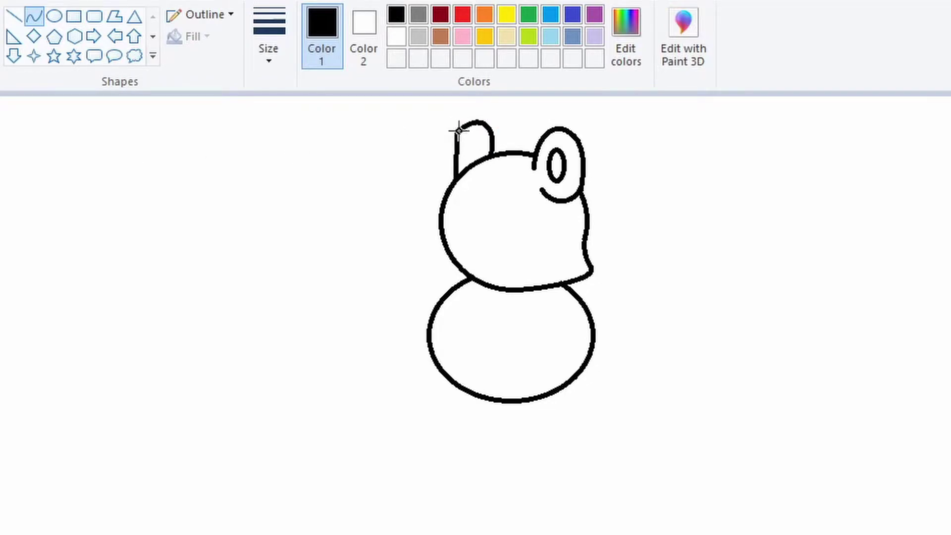
pyautogui.moveTo(459, 174); pyautogui.dragTo(441, 150)
pyautogui.moveTo(449, 165)
pyautogui.mouseDown()
pyautogui.moveTo(486, 134)
pyautogui.moveTo(469, 153)
pyautogui.moveTo(475, 157)
pyautogui.moveTo(469, 152)
pyautogui.mouseUp()
# Step: Draw two small rounded arms with curves, one across the head's bottom edge and one at its lower left
pyautogui.moveTo(511, 260)
pyautogui.mouseDown()
pyautogui.moveTo(524, 319)
pyautogui.moveTo(522, 266)
pyautogui.mouseUp()
pyautogui.moveTo(522, 302); pyautogui.dragTo(527, 297)
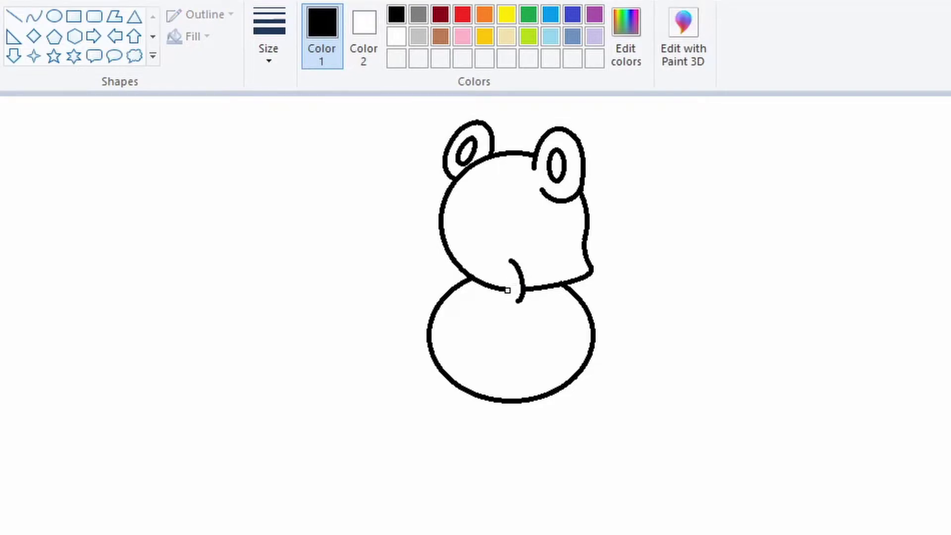
pyautogui.click(34, 16)
pyautogui.moveTo(511, 261)
pyautogui.mouseDown()
pyautogui.moveTo(503, 290)
pyautogui.moveTo(507, 260)
pyautogui.mouseUp()
pyautogui.moveTo(520, 299)
pyautogui.mouseDown()
pyautogui.moveTo(505, 264)
pyautogui.moveTo(514, 300)
pyautogui.moveTo(504, 305)
pyautogui.moveTo(509, 276)
pyautogui.moveTo(451, 284)
pyautogui.mouseUp()
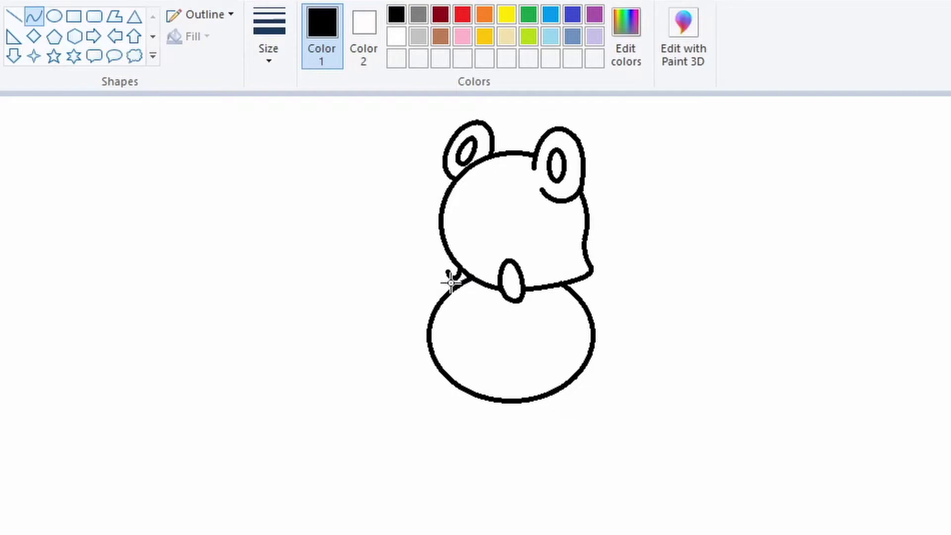
pyautogui.moveTo(442, 238)
pyautogui.mouseDown()
pyautogui.moveTo(436, 246)
pyautogui.moveTo(433, 238)
pyautogui.mouseUp()
pyautogui.moveTo(452, 278)
pyautogui.mouseDown()
pyautogui.moveTo(431, 259)
pyautogui.moveTo(435, 240)
pyautogui.moveTo(446, 280)
pyautogui.moveTo(429, 252)
pyautogui.mouseUp()
# Step: Draw a thin-lined circular cheek on the face and a partial matching cheek at the head's left edge
pyautogui.moveTo(509, 210); pyautogui.dragTo(528, 231)
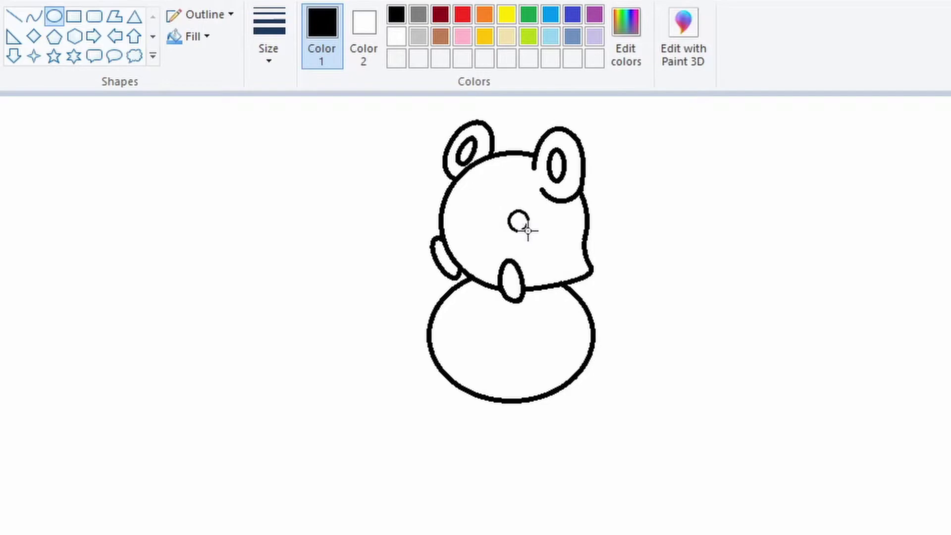
pyautogui.hotkey('alt', 'h')
pyautogui.press('s')
pyautogui.press('h')
pyautogui.press('Left')
pyautogui.press('Return')
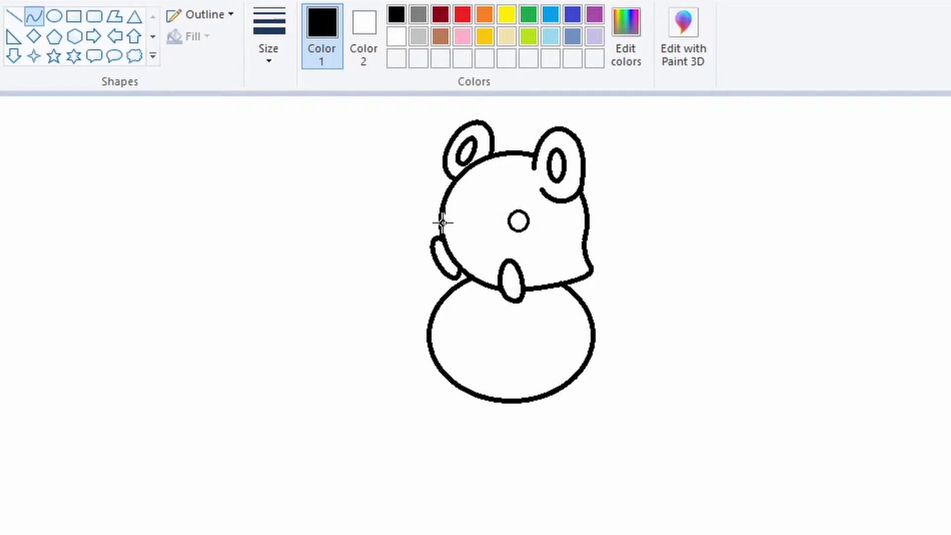
pyautogui.moveTo(450, 201); pyautogui.dragTo(460, 219)
pyautogui.moveTo(459, 219); pyautogui.dragTo(456, 221)
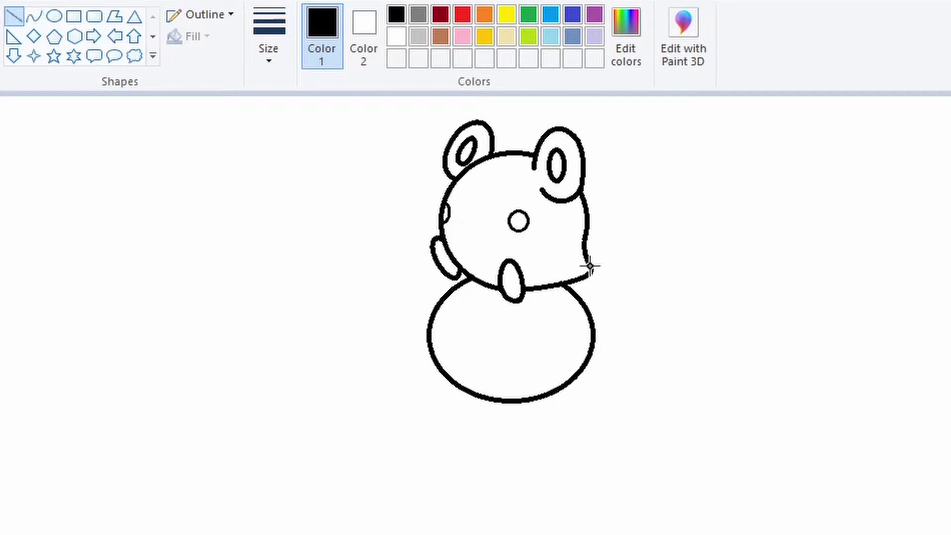
# Step: Draw a double-lined zigzag shape with straight segments from the head's point down to the body's lower right
pyautogui.moveTo(591, 266); pyautogui.dragTo(642, 248)
pyautogui.moveTo(594, 270); pyautogui.dragTo(635, 258)
pyautogui.moveTo(634, 258); pyautogui.dragTo(628, 299)
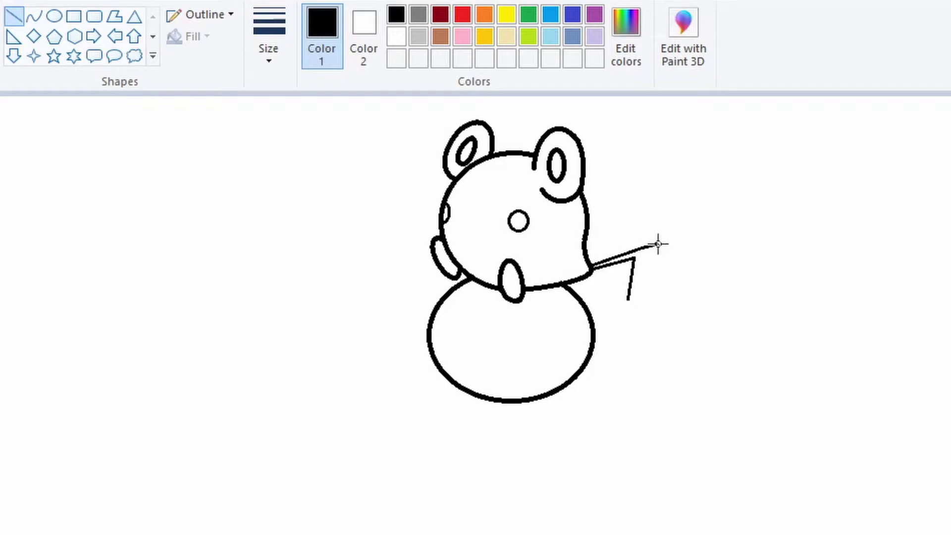
pyautogui.moveTo(653, 253)
pyautogui.mouseDown()
pyautogui.moveTo(644, 248)
pyautogui.moveTo(632, 329)
pyautogui.moveTo(635, 284)
pyautogui.moveTo(649, 310)
pyautogui.moveTo(639, 311)
pyautogui.moveTo(639, 325)
pyautogui.moveTo(653, 322)
pyautogui.moveTo(652, 312)
pyautogui.moveTo(666, 318)
pyautogui.moveTo(656, 308)
pyautogui.moveTo(672, 308)
pyautogui.moveTo(673, 327)
pyautogui.moveTo(673, 313)
pyautogui.mouseUp()
pyautogui.moveTo(583, 371); pyautogui.dragTo(596, 380)
pyautogui.moveTo(593, 371)
pyautogui.mouseDown()
pyautogui.moveTo(616, 361)
pyautogui.moveTo(611, 352)
pyautogui.moveTo(618, 361)
pyautogui.moveTo(607, 357)
pyautogui.moveTo(620, 336)
pyautogui.moveTo(620, 356)
pyautogui.moveTo(643, 368)
pyautogui.moveTo(652, 353)
pyautogui.moveTo(645, 337)
pyautogui.moveTo(673, 316)
pyautogui.moveTo(642, 331)
pyautogui.moveTo(636, 355)
pyautogui.moveTo(620, 334)
pyautogui.moveTo(614, 346)
pyautogui.mouseUp()
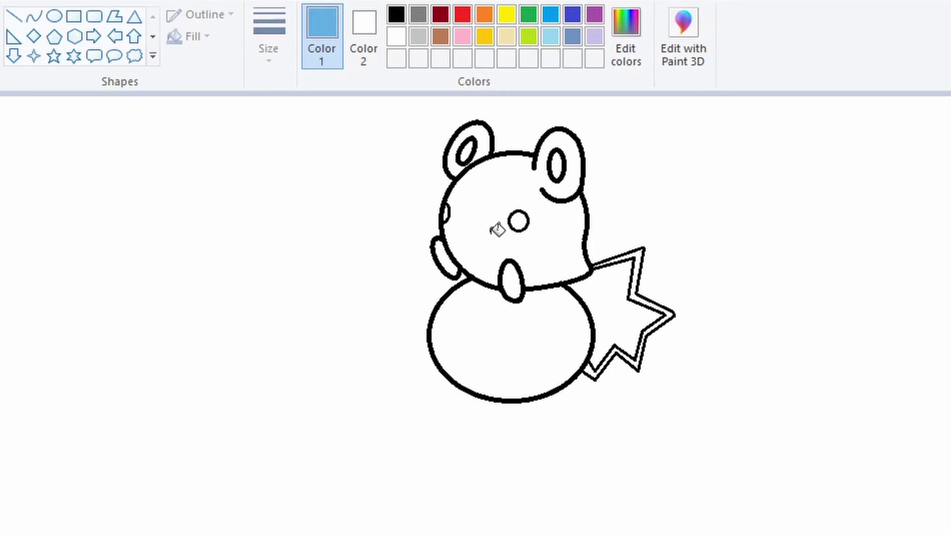
# Step: Fill the head, ears and arms with light blue and the body with a deeper blue
pyautogui.click(499, 241)
pyautogui.click(480, 135)
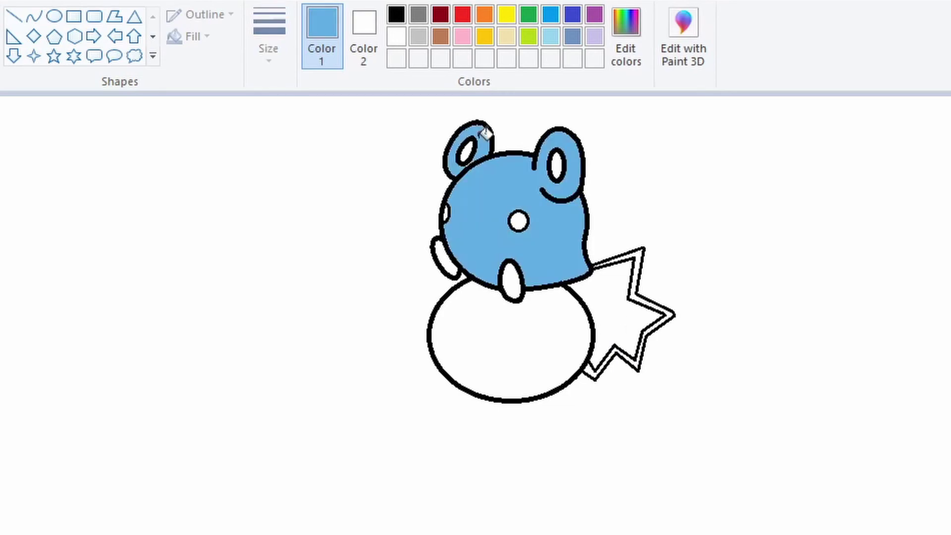
pyautogui.click(446, 258)
pyautogui.click(511, 282)
pyautogui.click(475, 336)
# Step: Fill the zigzag border with dark grey, the inner ears with mauve, and both cheeks with a pale off-white
pyautogui.click(638, 261)
pyautogui.click(465, 153)
pyautogui.click(555, 168)
pyautogui.click(516, 224)
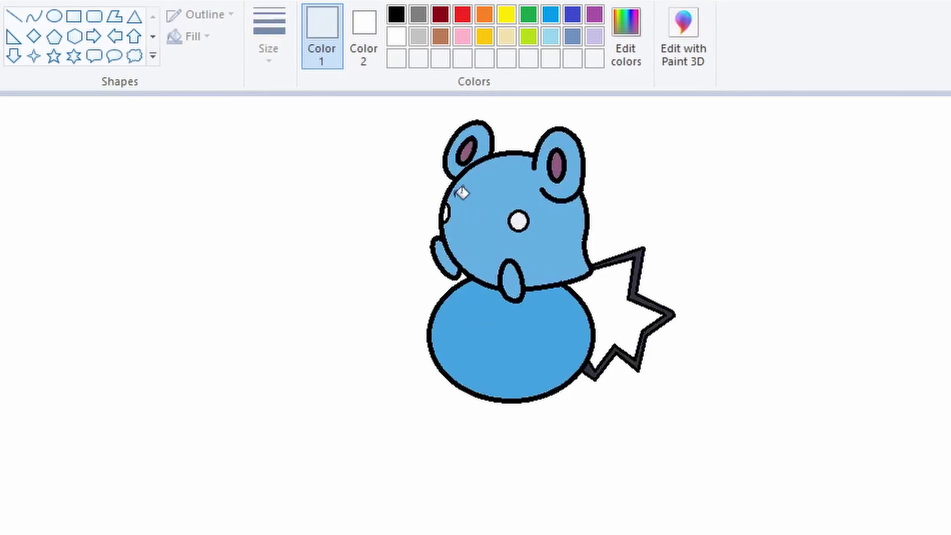
pyautogui.click(446, 214)
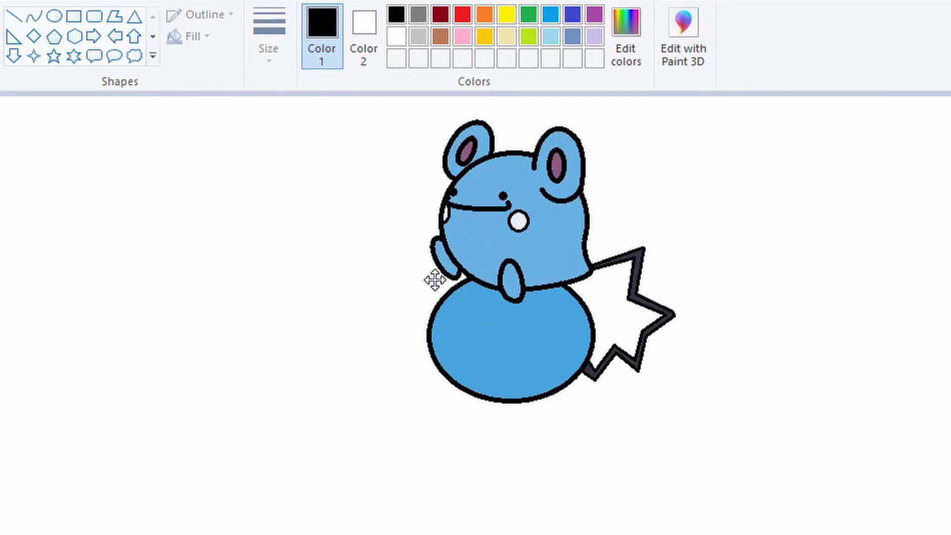
# Step: Shift the dot eyes and curved mouth slightly up and right on the face, and deselect them
pyautogui.moveTo(435, 276); pyautogui.dragTo(440, 278)
pyautogui.click(366, 317)
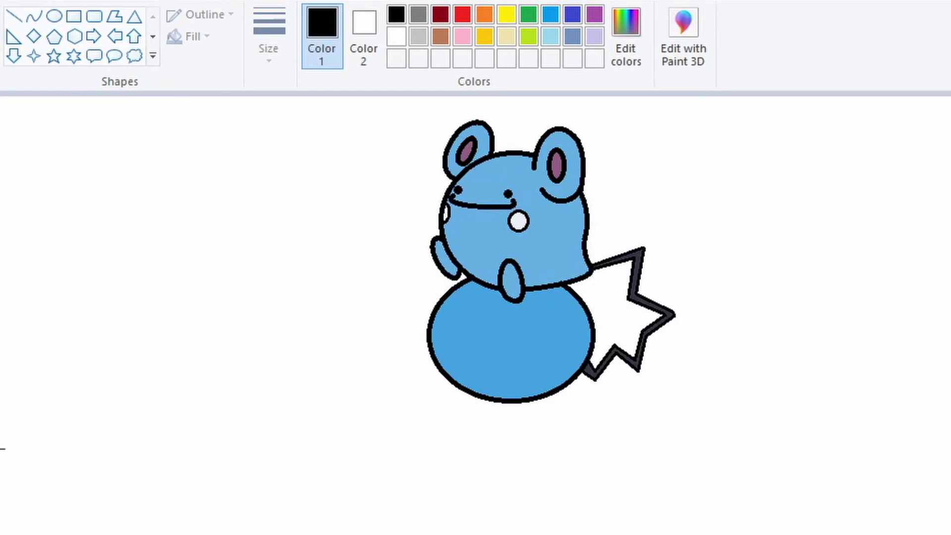